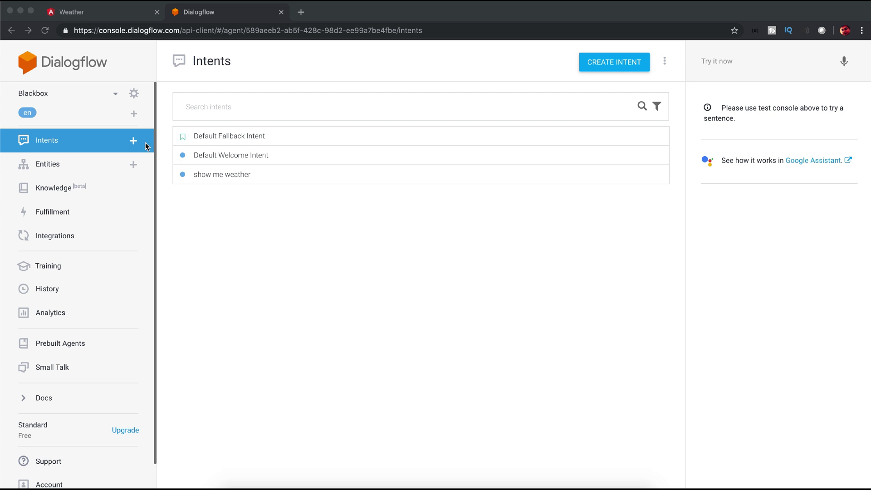
Step: Look over the Default Welcome Intent, then return to the intents list
{"action": "left_click", "coordinate": [80, 67]}
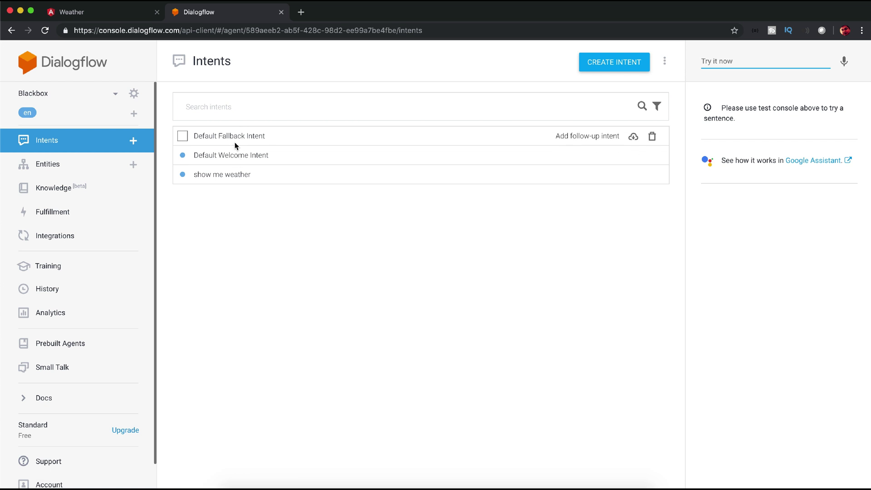
{"action": "left_click", "coordinate": [229, 155]}
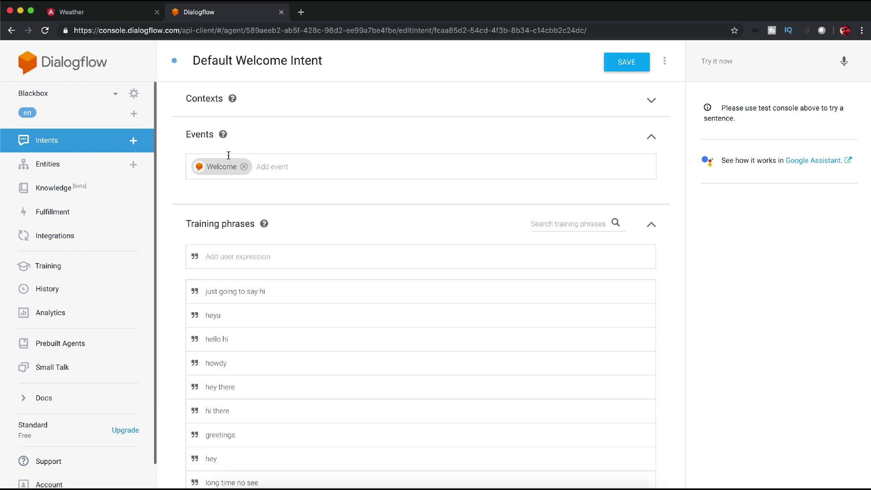
{"action": "scroll", "coordinate": [228, 155], "scroll_direction": "down", "scroll_amount": 15}
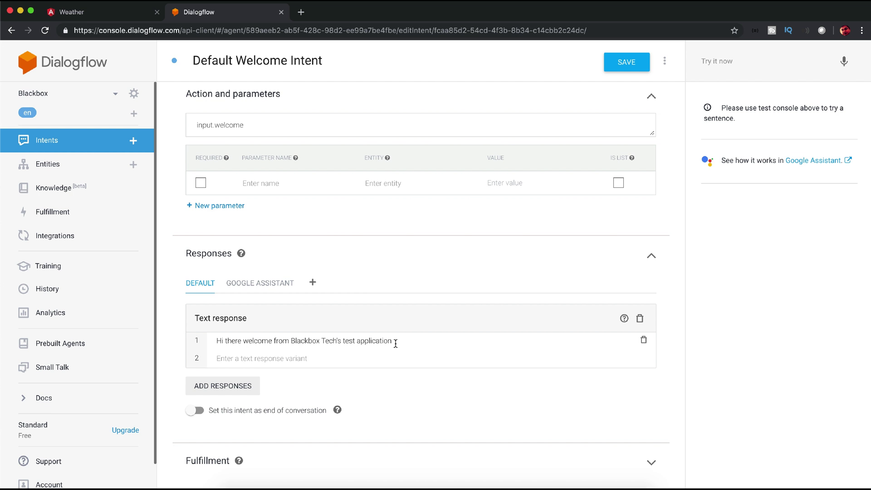
{"action": "left_click", "coordinate": [56, 150]}
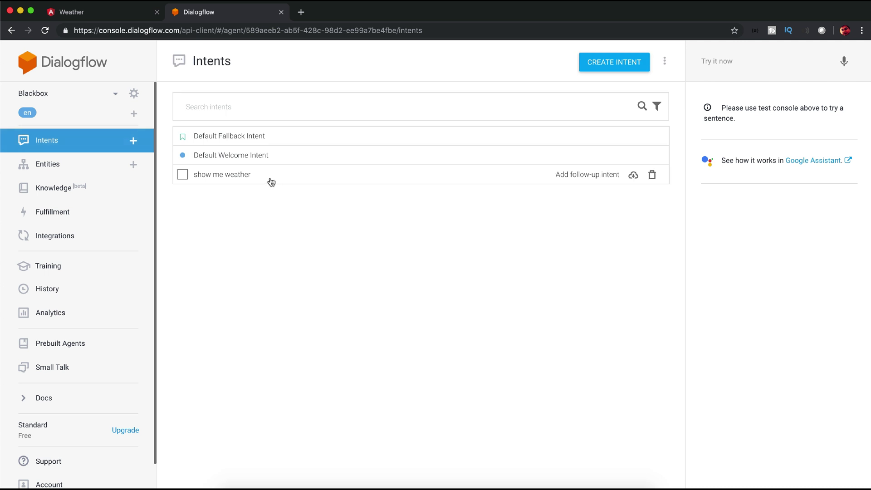
Step: Open the 'show me weather' intent and check the entity annotated on 'atlanta'
{"action": "left_click", "coordinate": [271, 181]}
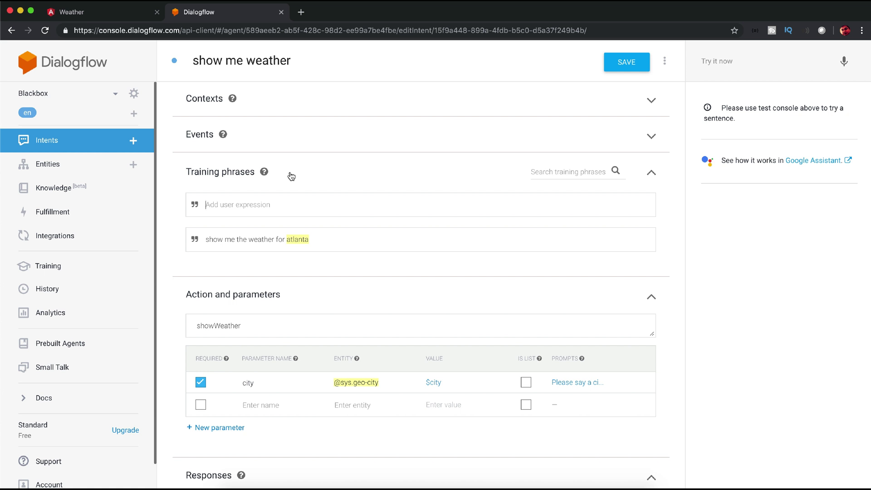
{"action": "scroll", "coordinate": [291, 175], "scroll_direction": "down", "scroll_amount": 2}
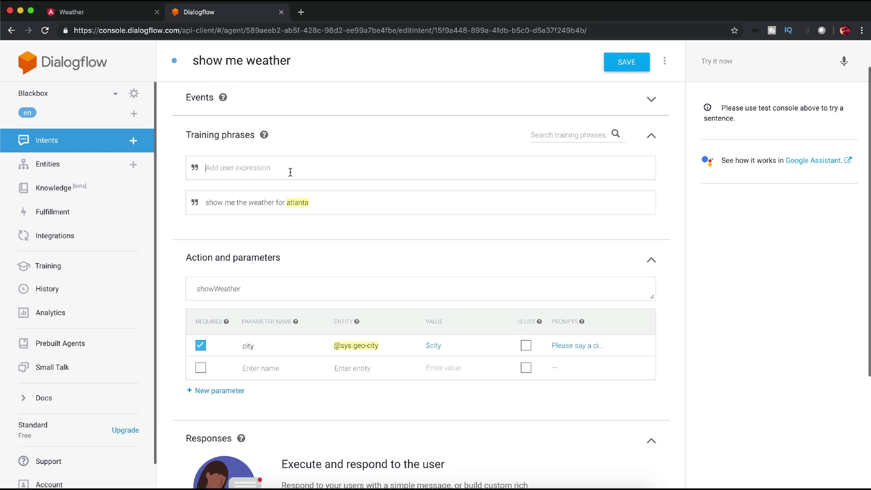
{"action": "scroll", "coordinate": [290, 173], "scroll_direction": "down", "scroll_amount": 1}
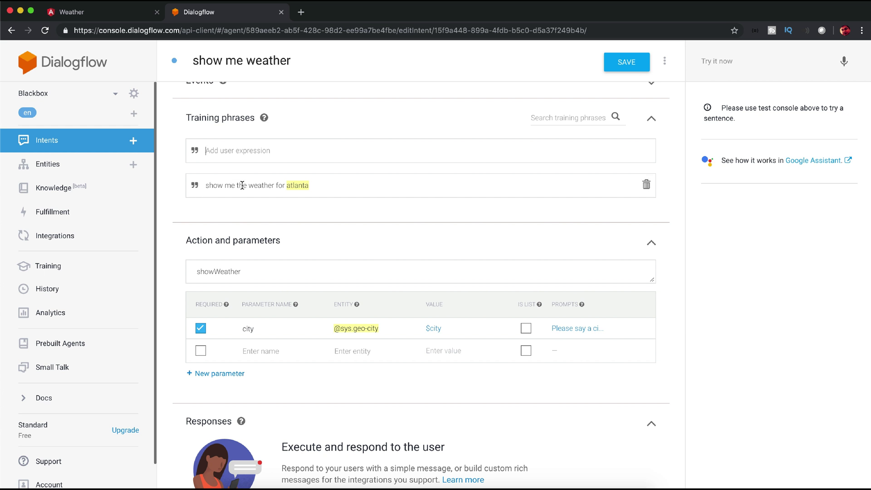
{"action": "double_click", "coordinate": [295, 187]}
{"action": "left_click", "coordinate": [297, 186]}
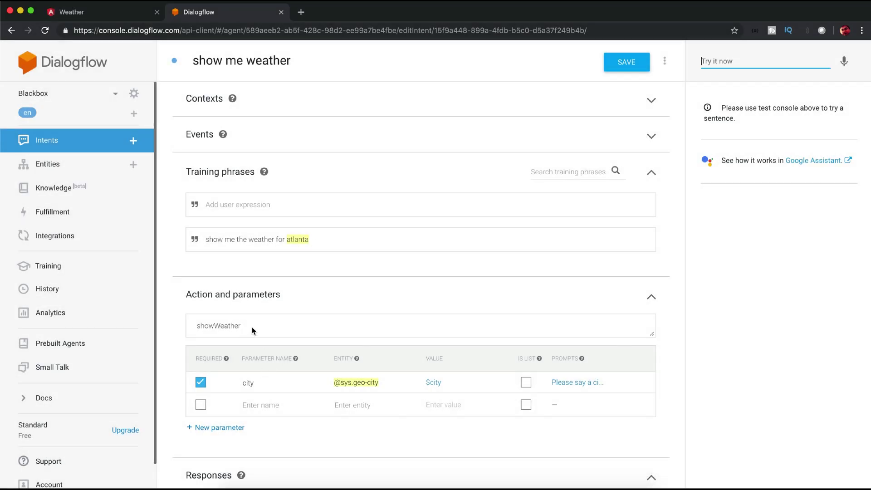
{"action": "left_click", "coordinate": [256, 328]}
{"action": "left_click_drag", "start_coordinate": [257, 329], "coordinate": [195, 327]}
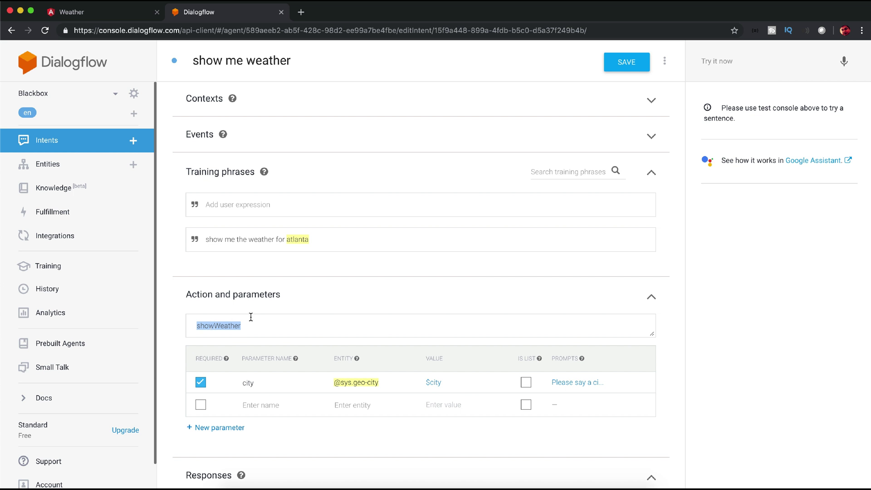
{"action": "scroll", "coordinate": [250, 317], "scroll_direction": "down", "scroll_amount": 1}
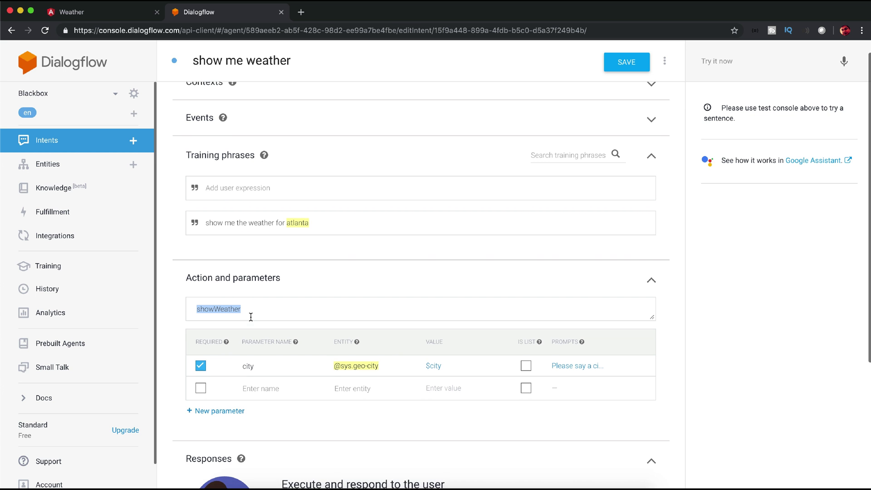
{"action": "scroll", "coordinate": [250, 316], "scroll_direction": "down", "scroll_amount": 1}
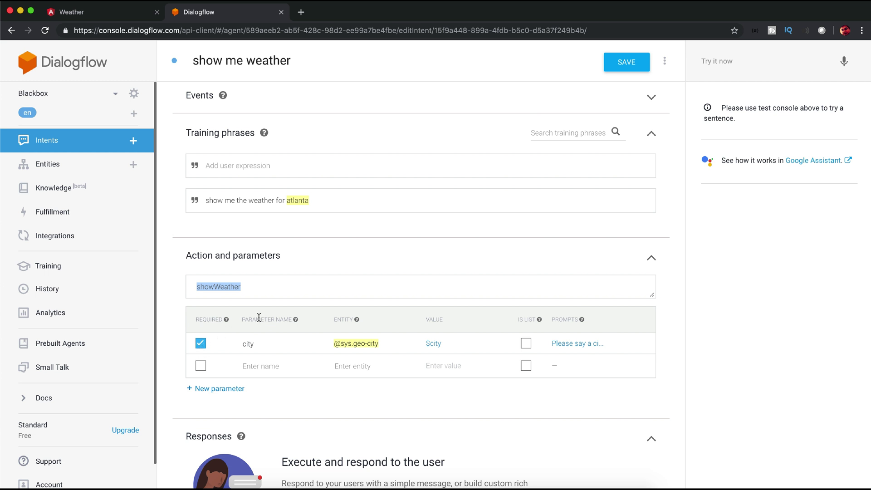
{"action": "double_click", "coordinate": [297, 208]}
{"action": "scroll", "coordinate": [297, 207], "scroll_direction": "down", "scroll_amount": 1}
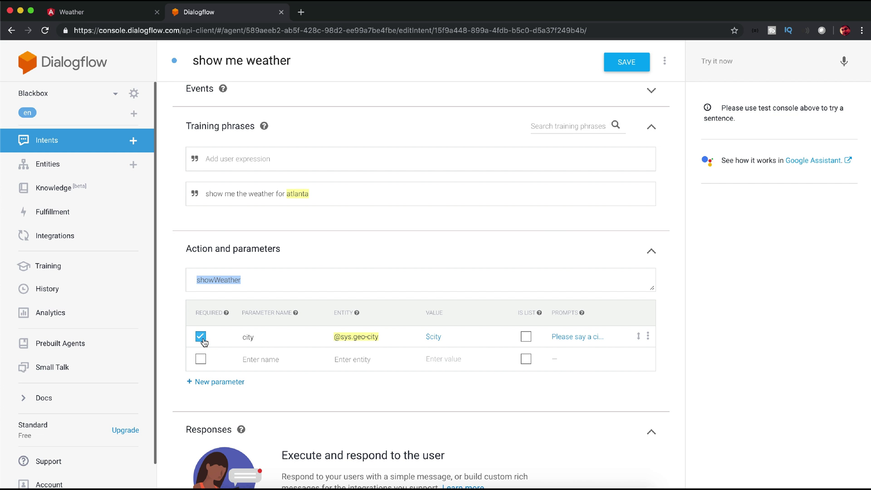
{"action": "mouse_move", "coordinate": [303, 198]}
{"action": "scroll", "coordinate": [435, 344], "scroll_direction": "up", "scroll_amount": 2}
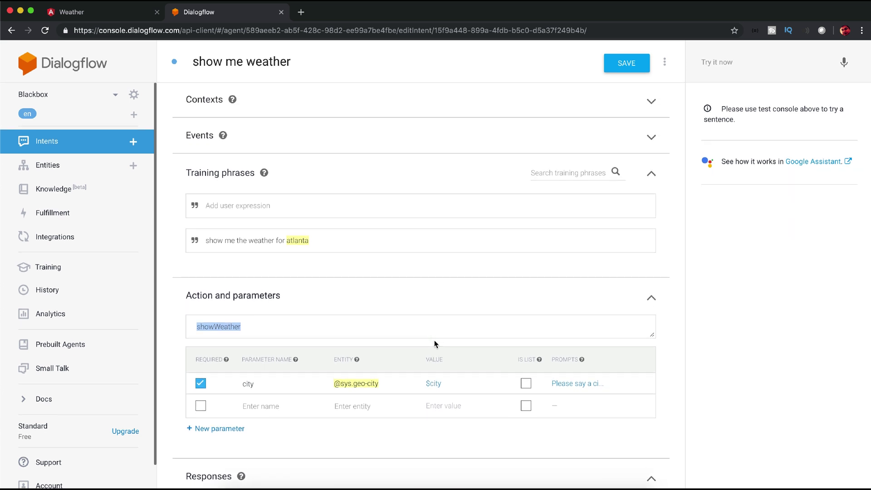
{"action": "left_click", "coordinate": [62, 216]}
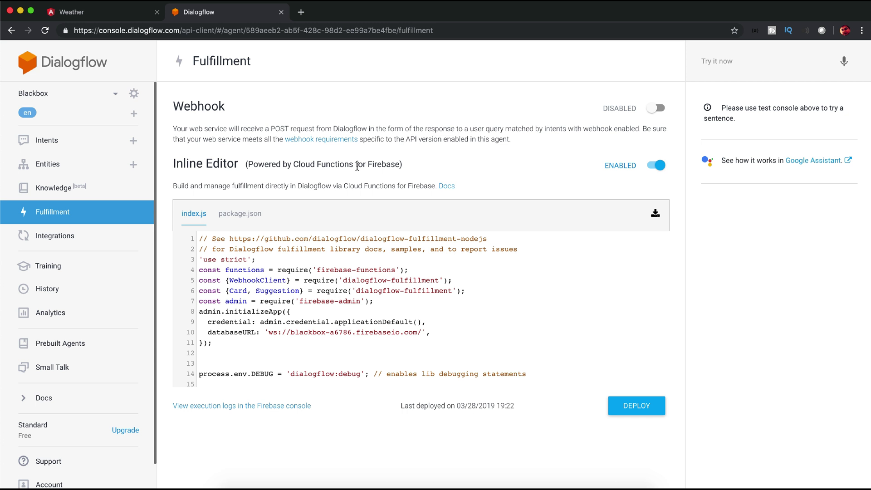
Step: Open a new browser tab
{"action": "left_click", "coordinate": [301, 14]}
Step: Load firebase.com and go to the Firebase console
{"action": "type", "text": "firebase.com"}
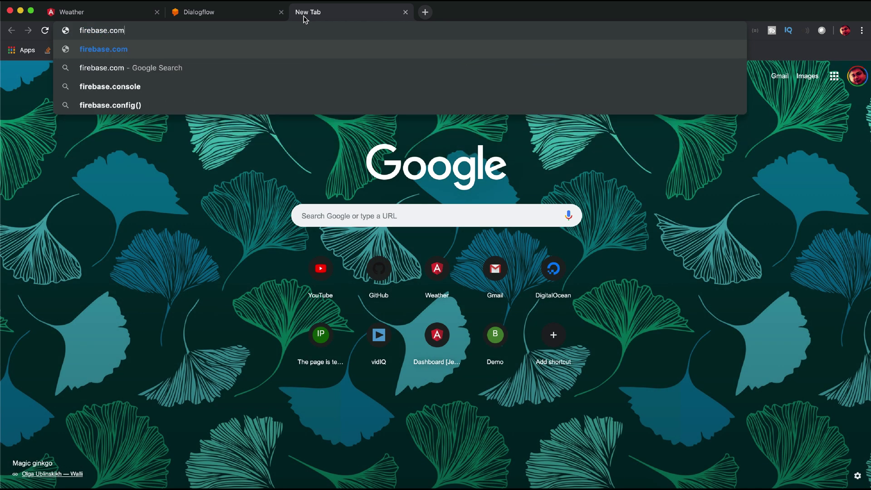
{"action": "key", "text": "Return"}
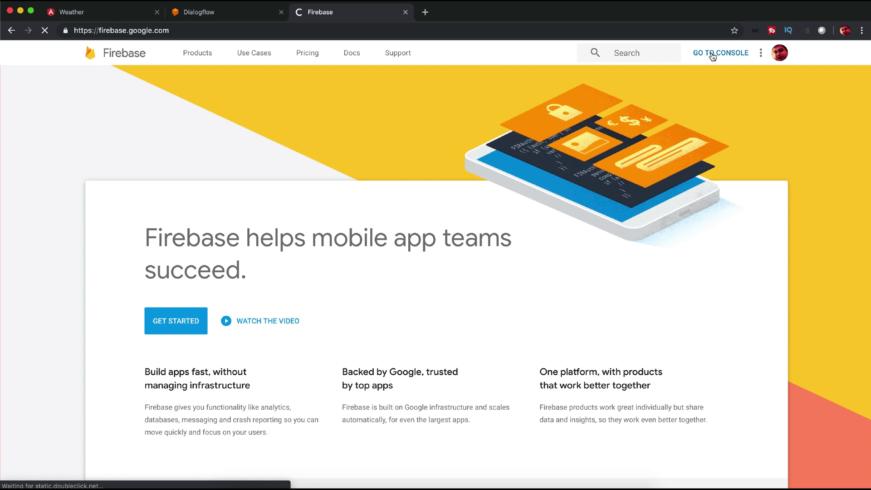
{"action": "left_click", "coordinate": [712, 54]}
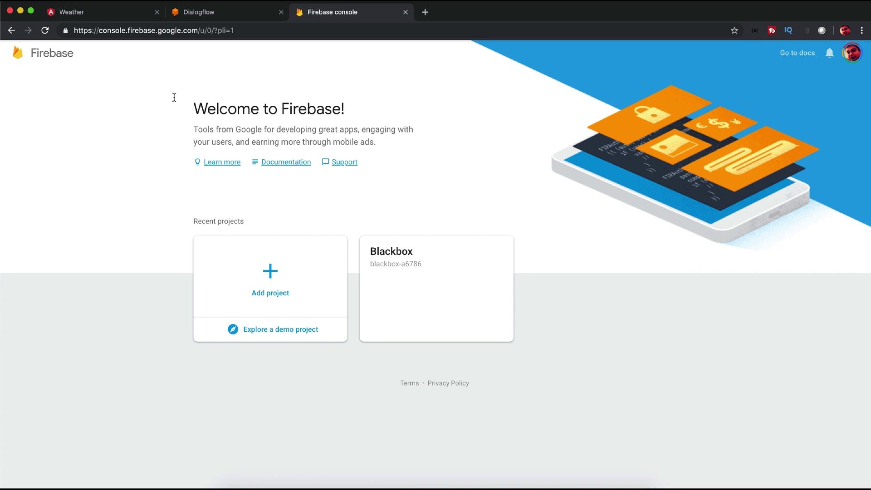
Step: In the Blackbox Realtime Database, expand 'location' to see city 'Virginia', then return to Dialogflow
{"action": "left_click", "coordinate": [407, 258]}
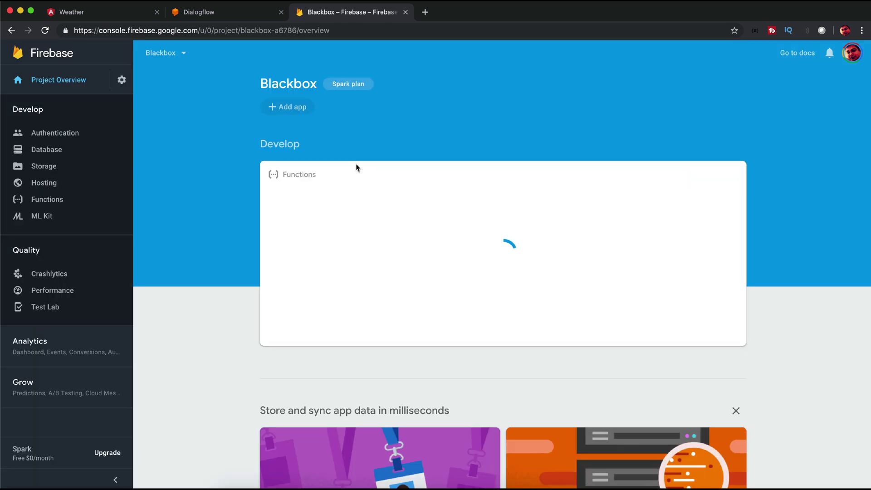
{"action": "left_click", "coordinate": [66, 150]}
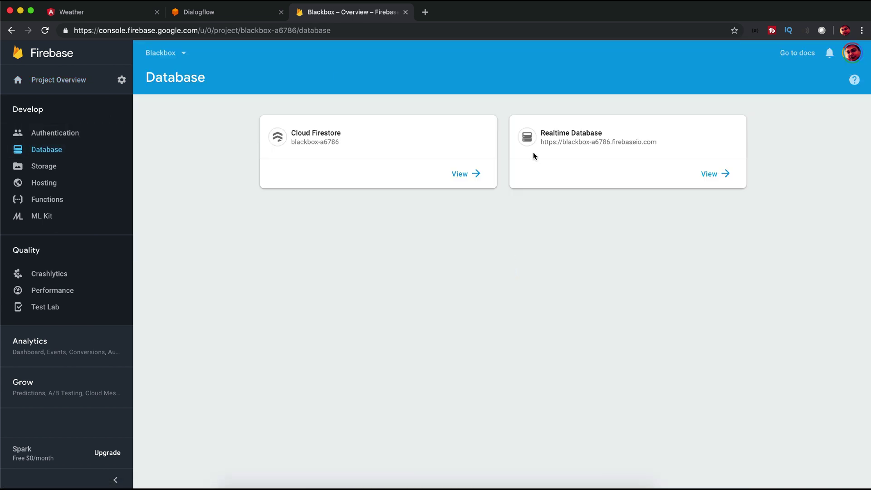
{"action": "left_click", "coordinate": [570, 127]}
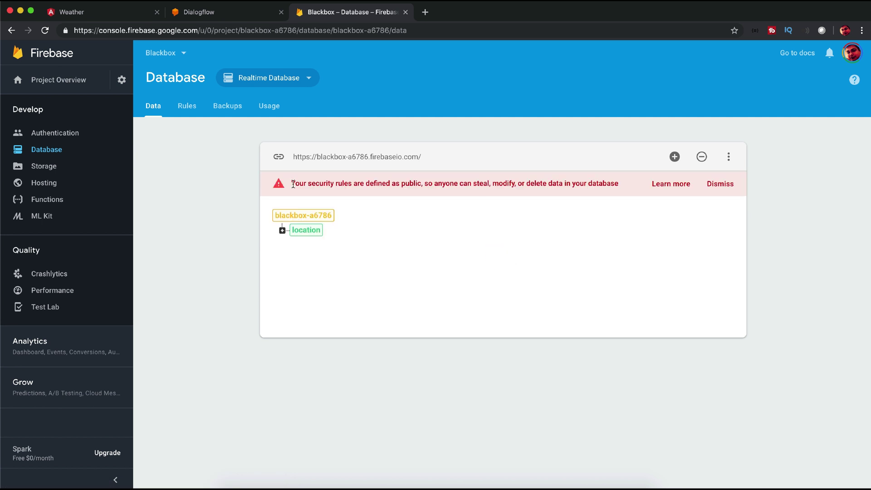
{"action": "left_click", "coordinate": [282, 229]}
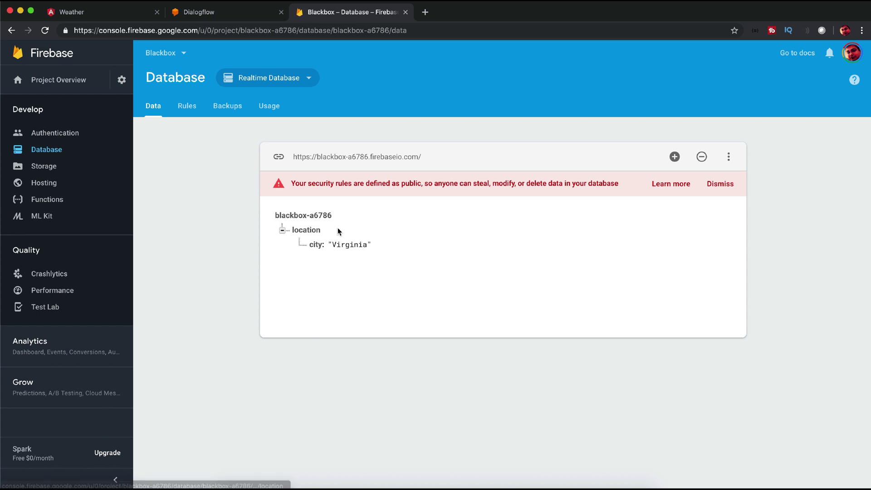
{"action": "mouse_move", "coordinate": [313, 247]}
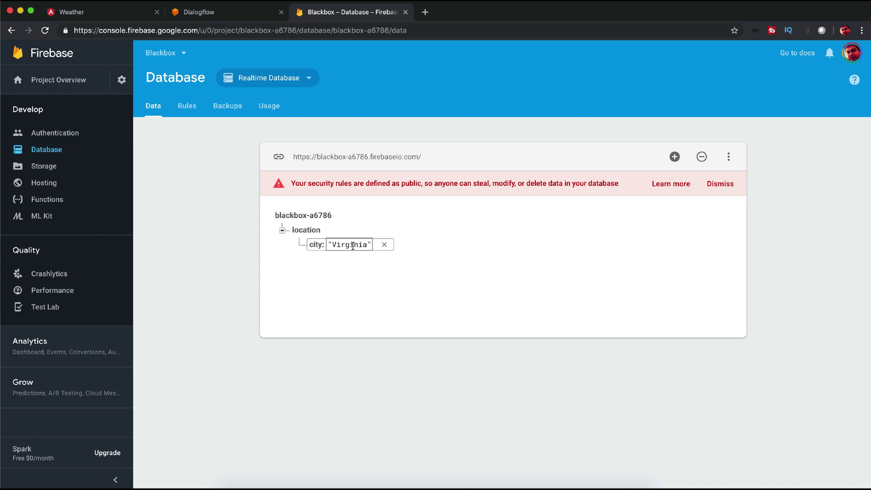
{"action": "left_click", "coordinate": [234, 11]}
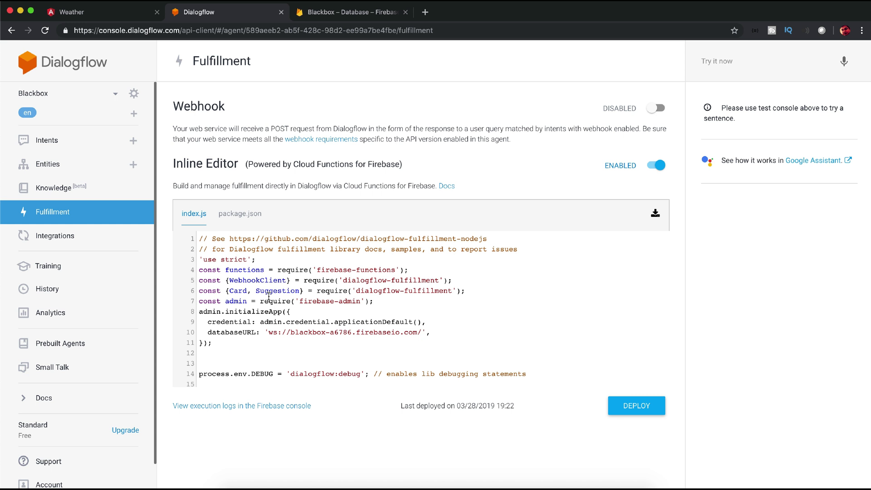
{"action": "scroll", "coordinate": [269, 297], "scroll_direction": "down", "scroll_amount": 1}
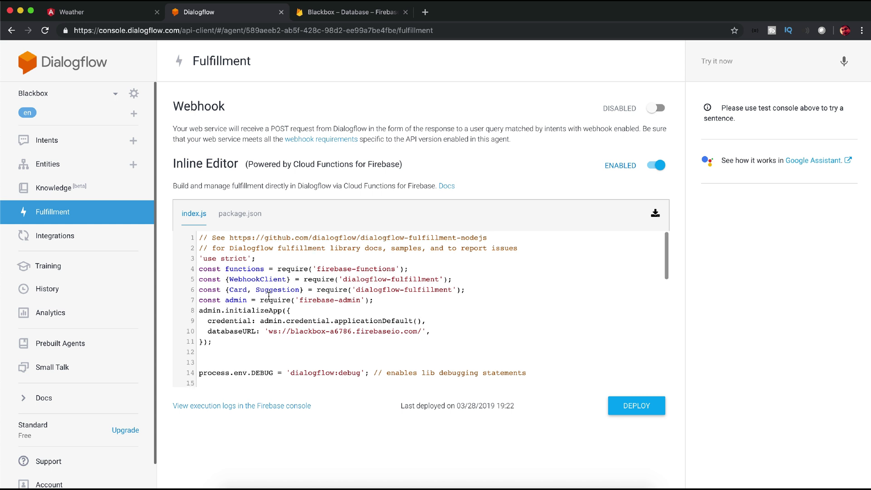
{"action": "scroll", "coordinate": [268, 297], "scroll_direction": "up", "scroll_amount": 1}
{"action": "left_click_drag", "start_coordinate": [373, 302], "coordinate": [197, 304]}
{"action": "left_click", "coordinate": [221, 304]}
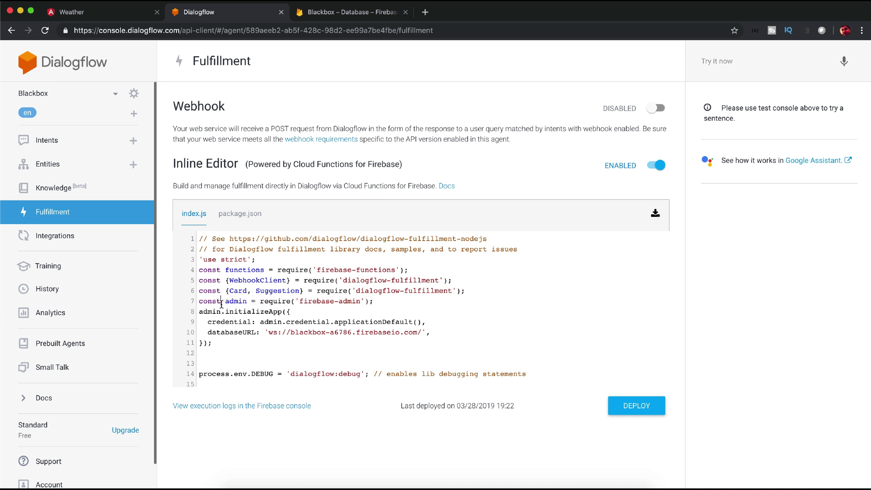
{"action": "double_click", "coordinate": [233, 303]}
{"action": "left_click_drag", "start_coordinate": [300, 308], "coordinate": [380, 301]}
{"action": "left_click", "coordinate": [380, 301]}
{"action": "double_click", "coordinate": [222, 333]}
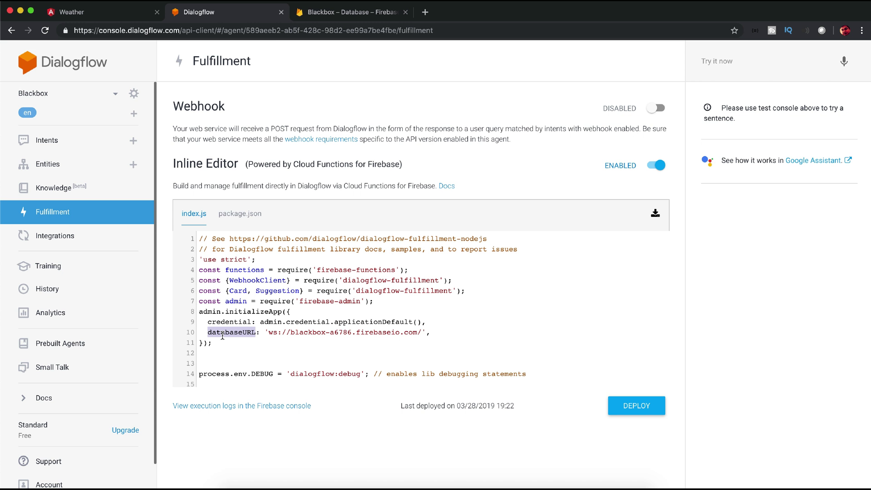
{"action": "left_click_drag", "start_coordinate": [268, 333], "coordinate": [277, 333]}
{"action": "left_click", "coordinate": [324, 14]}
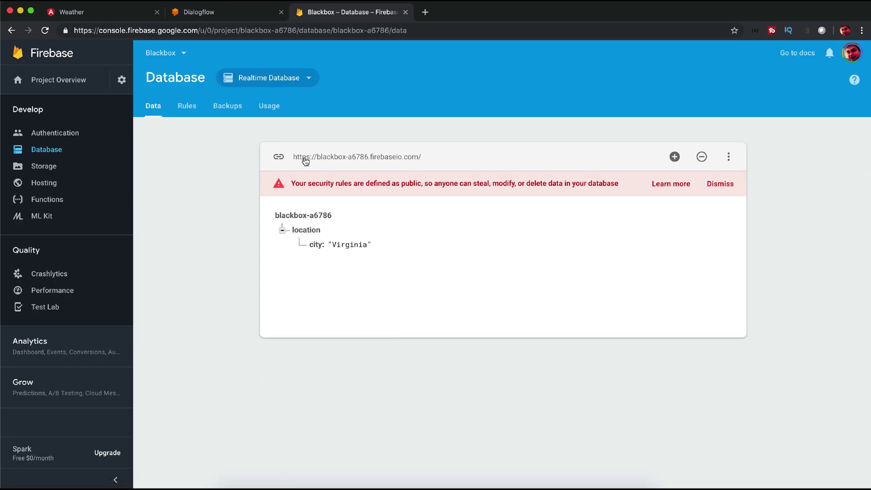
{"action": "left_click", "coordinate": [232, 10]}
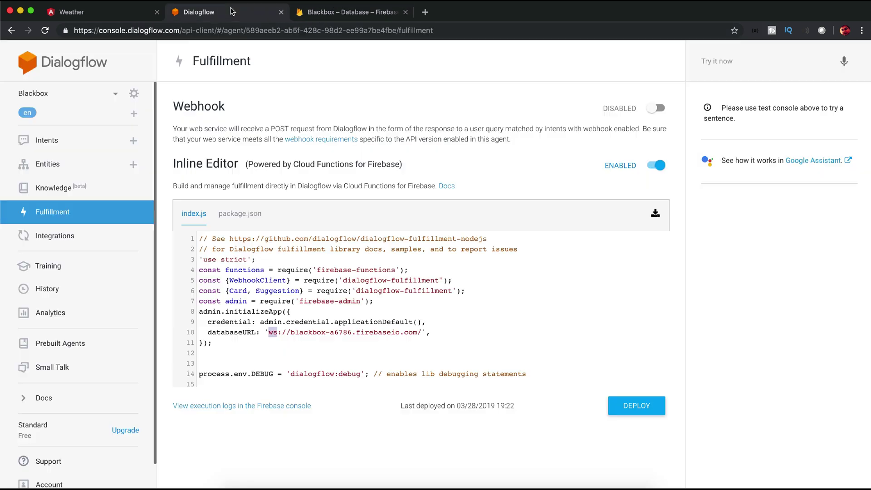
{"action": "scroll", "coordinate": [239, 311], "scroll_direction": "down", "scroll_amount": 3}
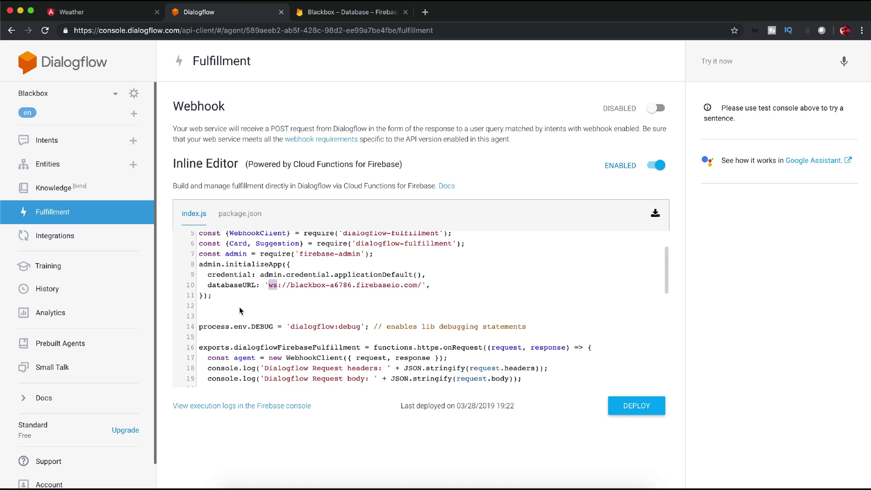